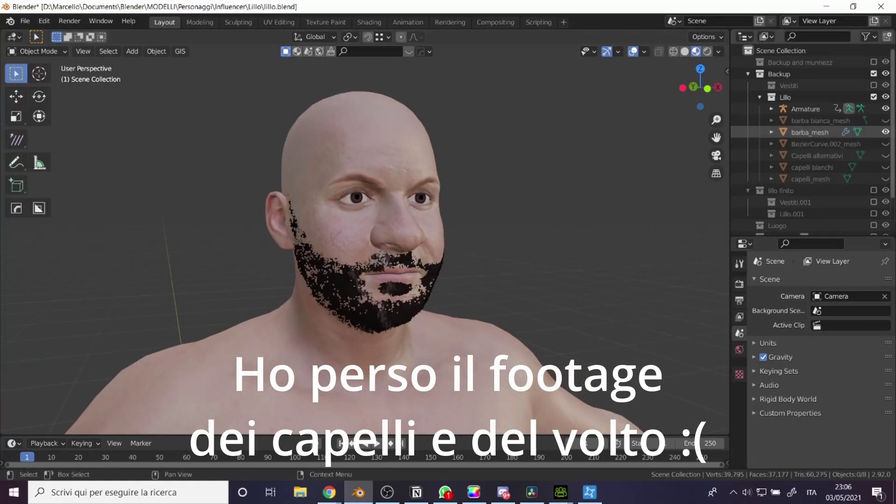
Orbit the view slightly around the bearded head to check the enabled hair layers
{"action": "middle_click_drag", "start_coordinate": [373, 210], "coordinate": [359, 210]}
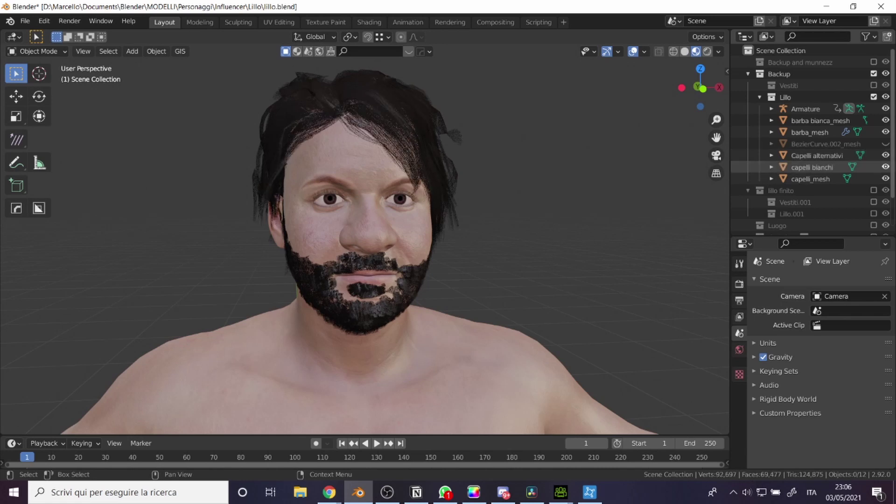
Orbit around the head to view it from behind left and then its right profile
{"action": "middle_click_drag", "start_coordinate": [420, 233], "coordinate": [187, 233]}
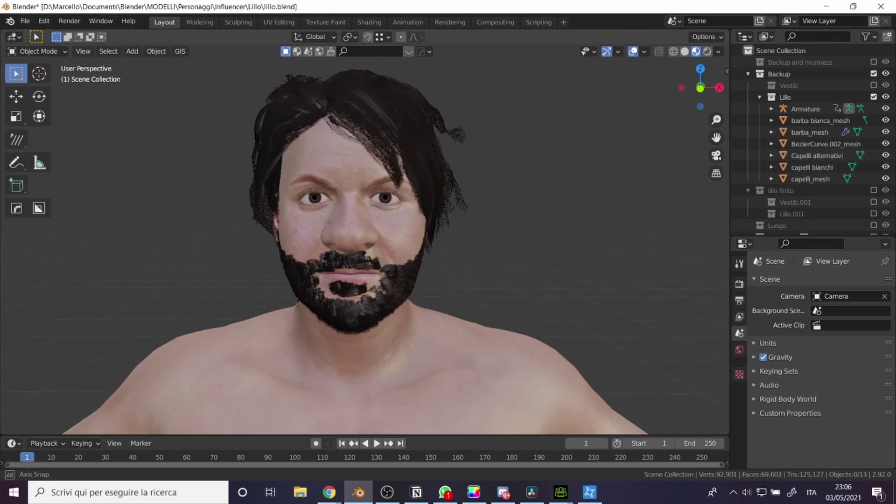
{"action": "mouse_move", "coordinate": [420, 234]}
{"action": "middle_mouse_down"}
{"action": "mouse_move", "coordinate": [196, 233]}
{"action": "mouse_move", "coordinate": [374, 233]}
{"action": "mouse_move", "coordinate": [271, 233]}
{"action": "middle_mouse_up"}
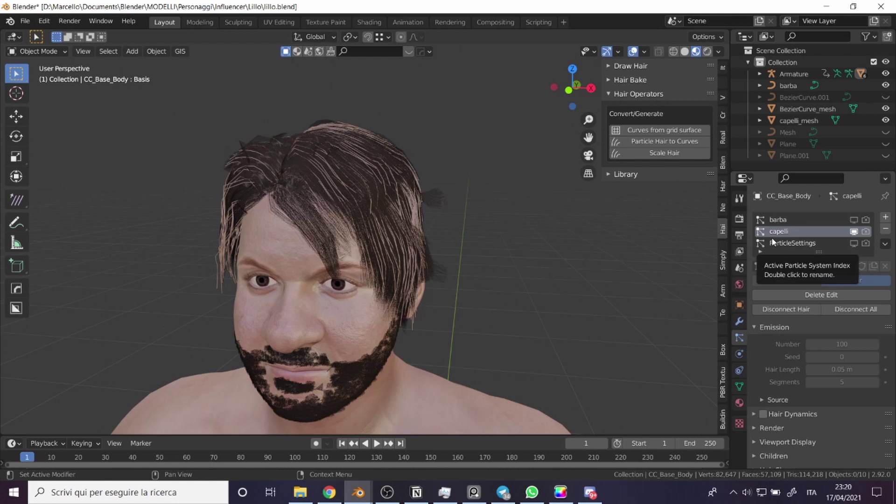
Restore the previous selection of hair control points and delete them
{"action": "middle_click_drag", "start_coordinate": [537, 201], "coordinate": [449, 224]}
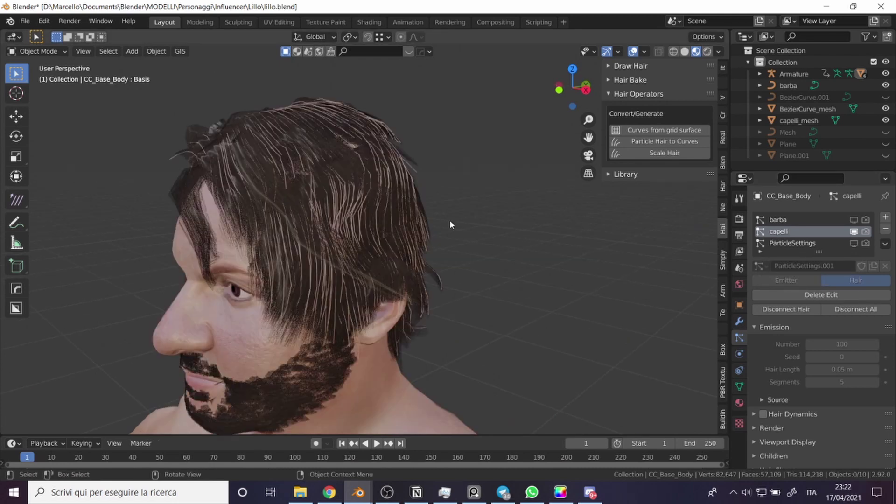
{"action": "middle_click_drag", "start_coordinate": [450, 225], "coordinate": [281, 304]}
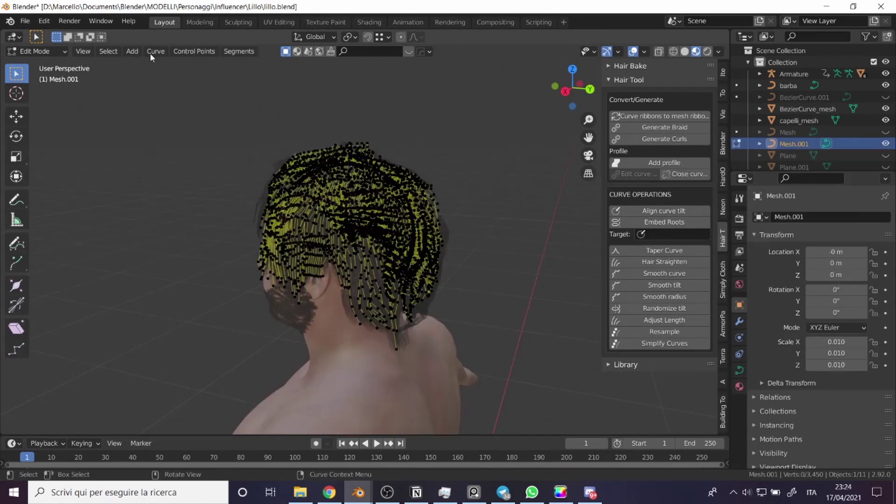
{"action": "left_click", "coordinate": [108, 51]}
{"action": "left_click", "coordinate": [162, 221]}
{"action": "mouse_move", "coordinate": [161, 220]}
{"action": "middle_mouse_down"}
{"action": "mouse_move", "coordinate": [355, 257]}
{"action": "mouse_move", "coordinate": [389, 210]}
{"action": "middle_mouse_up"}
{"action": "key", "text": "h"}
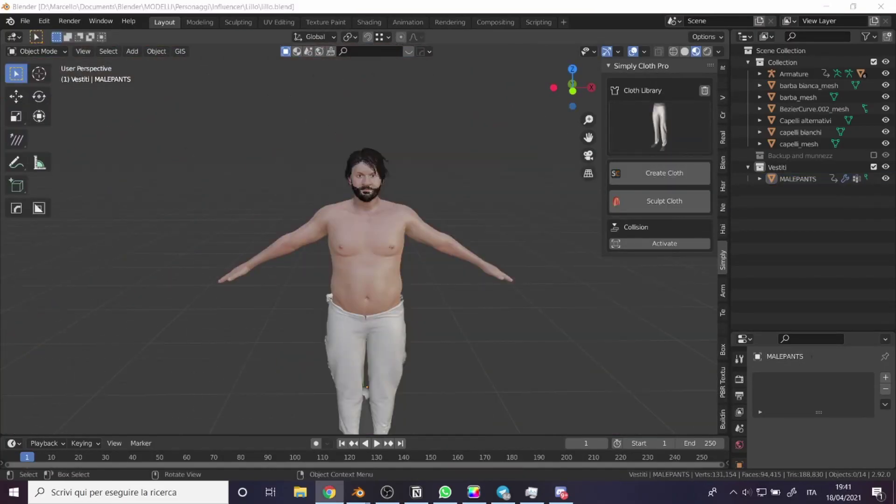
Orbit to view the character from a lower angle
{"action": "middle_click_drag", "start_coordinate": [355, 233], "coordinate": [327, 224]}
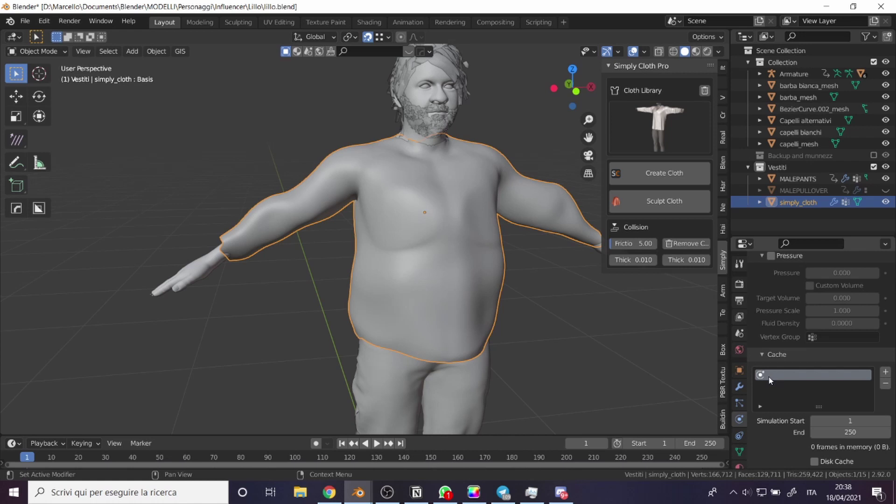
Finish with the pullover FBX export browser and switch over to Quixel Mixer
{"action": "scroll", "coordinate": [796, 379], "scroll_direction": "down", "scroll_amount": 5}
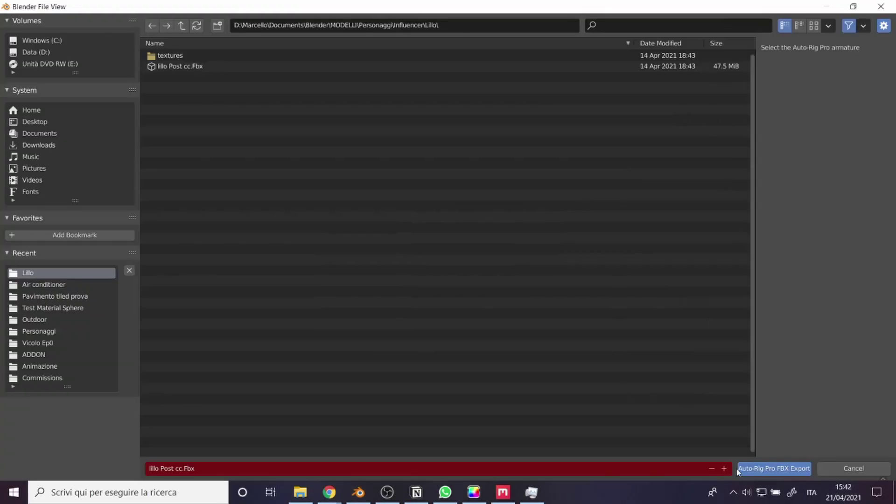
{"action": "left_click", "coordinate": [739, 469]}
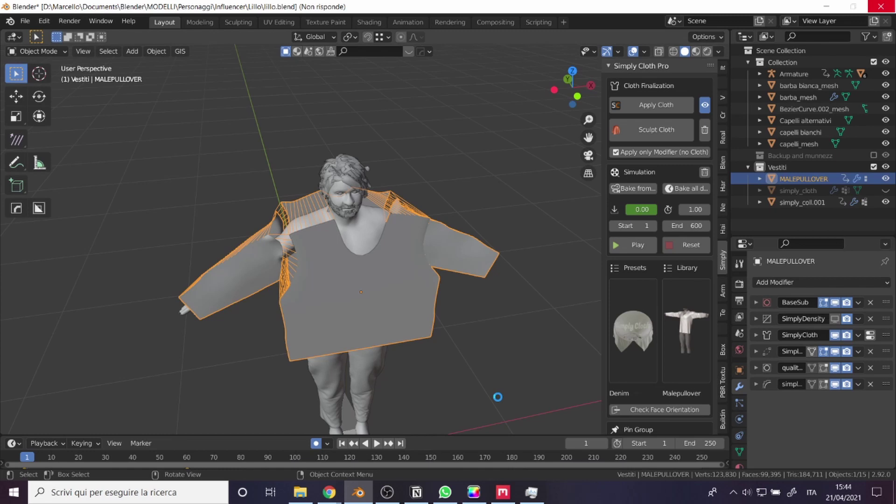
{"action": "left_click", "coordinate": [502, 493]}
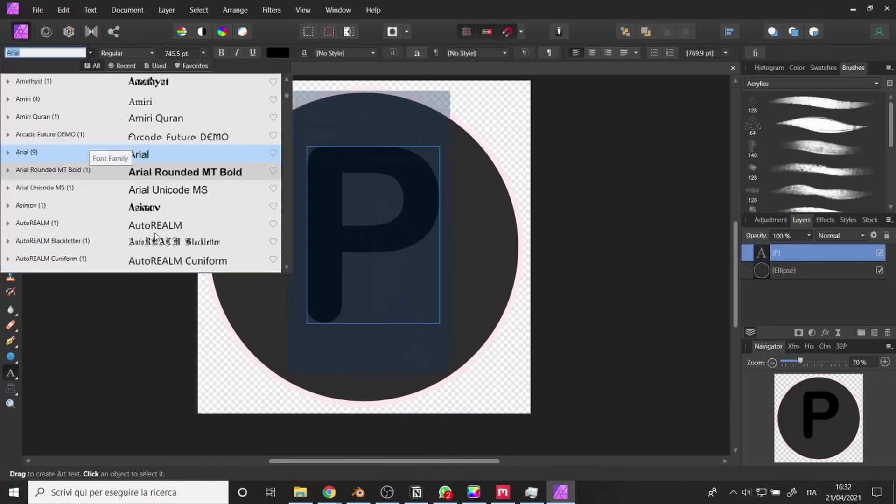
Browse the font list, apply Lithos Pro to the duplicated P, and close the list
{"action": "scroll", "coordinate": [164, 242], "scroll_direction": "down", "scroll_amount": 5}
{"action": "scroll", "coordinate": [163, 243], "scroll_direction": "down", "scroll_amount": 5}
{"action": "scroll", "coordinate": [161, 238], "scroll_direction": "down", "scroll_amount": 5}
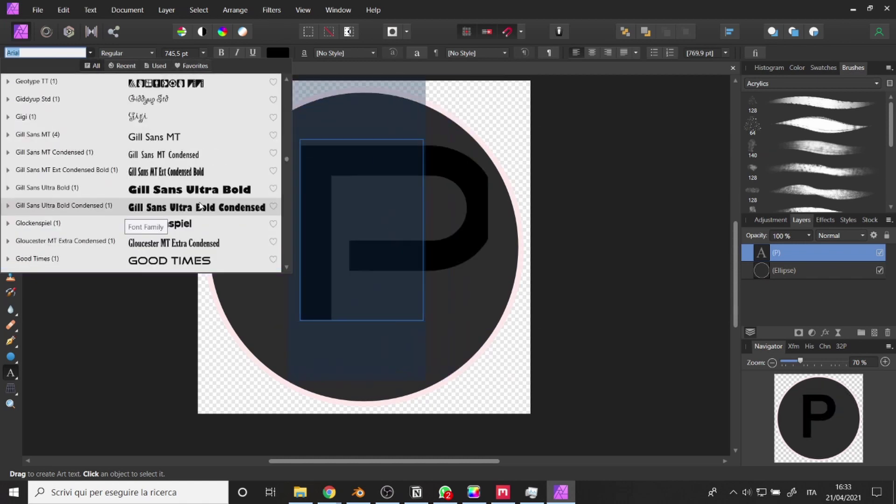
{"action": "scroll", "coordinate": [156, 227], "scroll_direction": "up", "scroll_amount": 3}
{"action": "scroll", "coordinate": [156, 226], "scroll_direction": "down", "scroll_amount": 5}
{"action": "scroll", "coordinate": [159, 229], "scroll_direction": "down", "scroll_amount": 5}
{"action": "scroll", "coordinate": [163, 219], "scroll_direction": "down", "scroll_amount": 5}
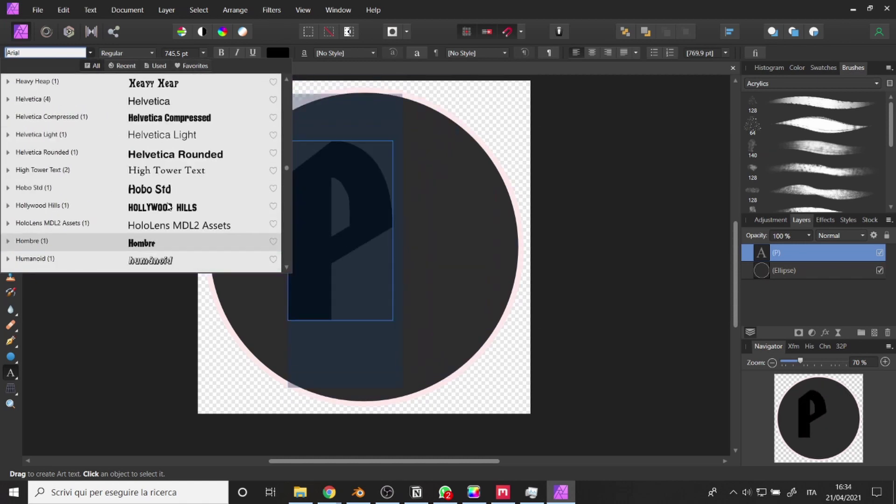
{"action": "scroll", "coordinate": [168, 210], "scroll_direction": "down", "scroll_amount": 5}
{"action": "scroll", "coordinate": [169, 207], "scroll_direction": "down", "scroll_amount": 5}
{"action": "left_click", "coordinate": [161, 82]}
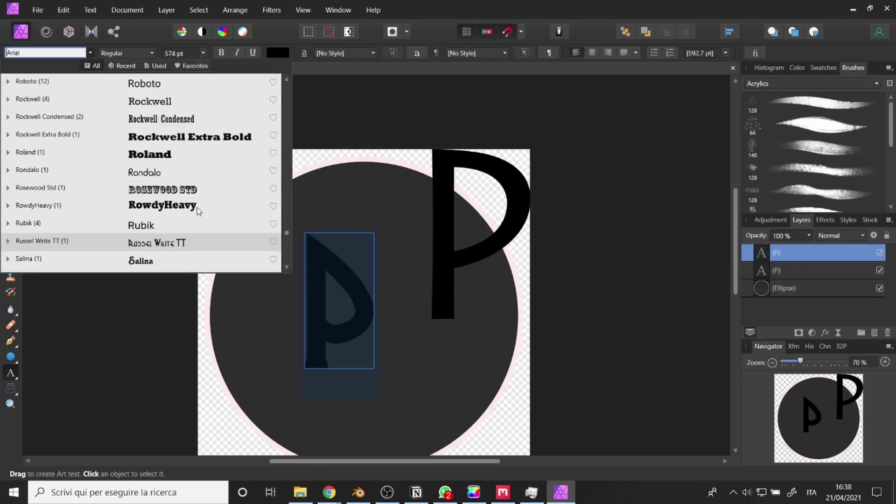
{"action": "scroll", "coordinate": [197, 210], "scroll_direction": "down", "scroll_amount": 10}
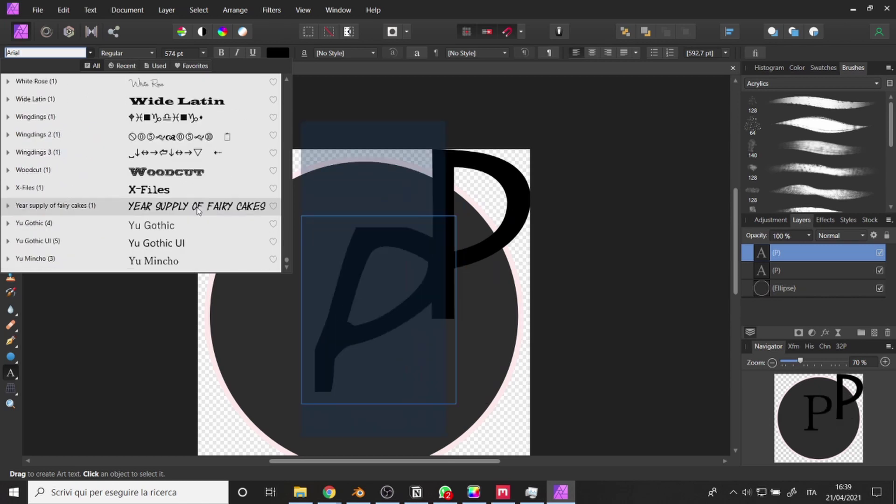
{"action": "key", "text": "Escape"}
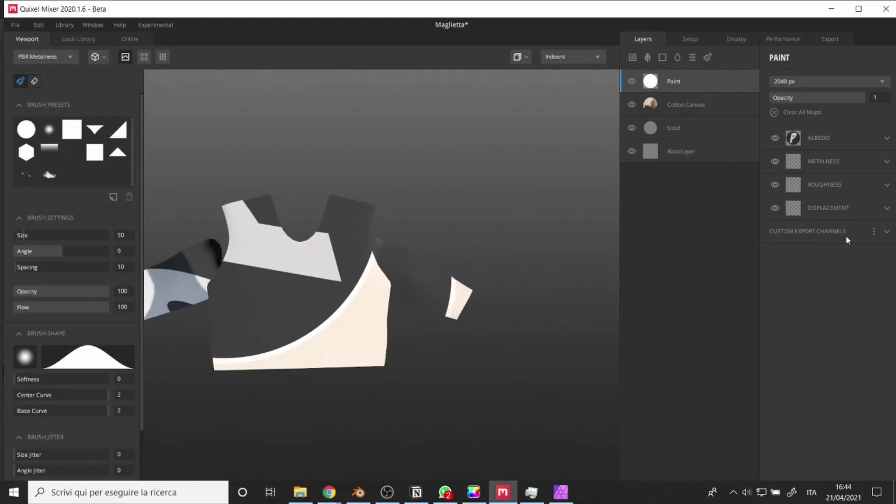
Scroll through Quixel Mixer's layer stack for the T-shirt texture
{"action": "scroll", "coordinate": [38, 427], "scroll_direction": "down", "scroll_amount": 5}
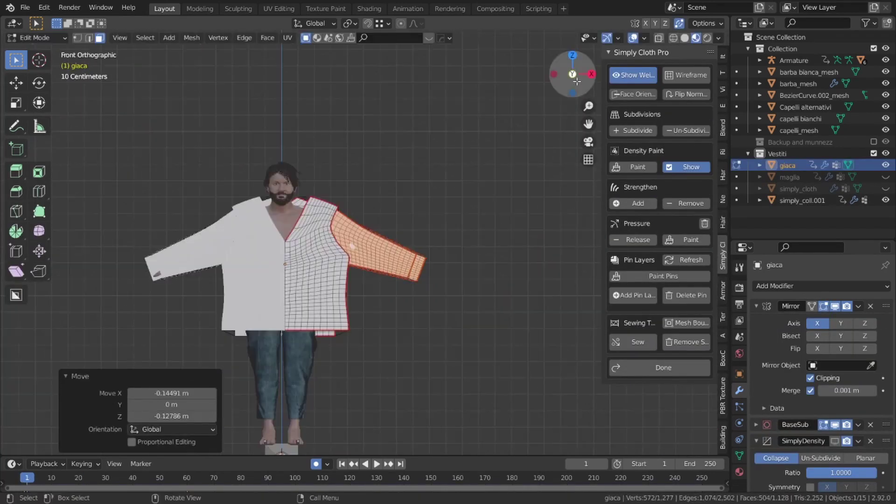
Orbit to see the character and giaca jacket from the front
{"action": "middle_click_drag", "start_coordinate": [248, 441], "coordinate": [318, 447]}
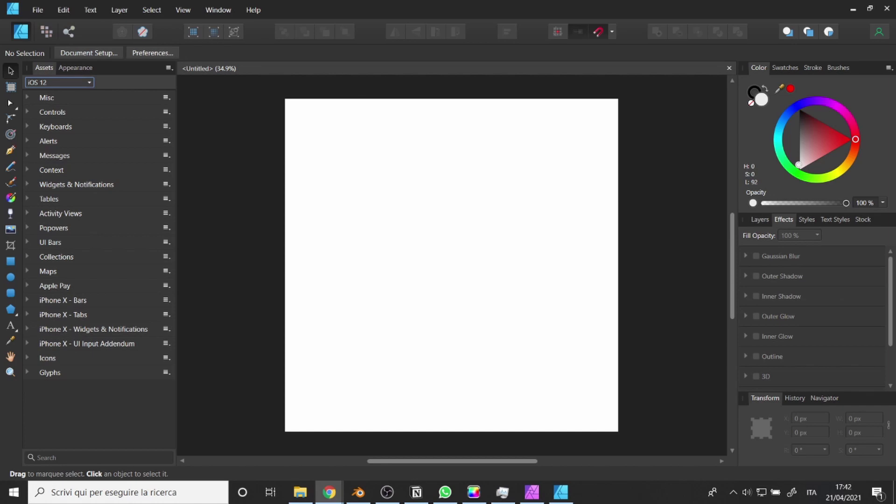
Draw a rectangle at the page's top-left corner and show the asset library
{"action": "key", "text": "m"}
{"action": "left_click_drag", "start_coordinate": [276, 98], "coordinate": [442, 246]}
{"action": "left_click", "coordinate": [437, 53]}
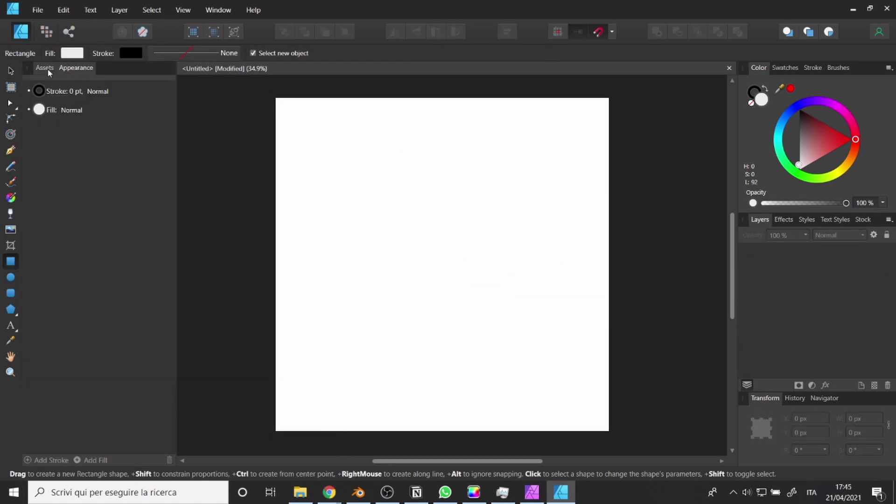
{"action": "left_click", "coordinate": [44, 68]}
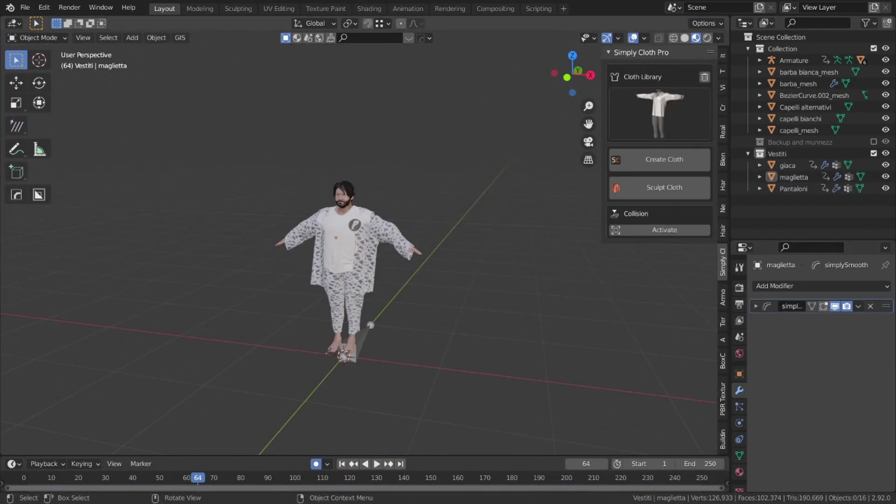
Bring up the File menu's import commands for the supastar OBJ shoes
{"action": "left_click", "coordinate": [25, 7]}
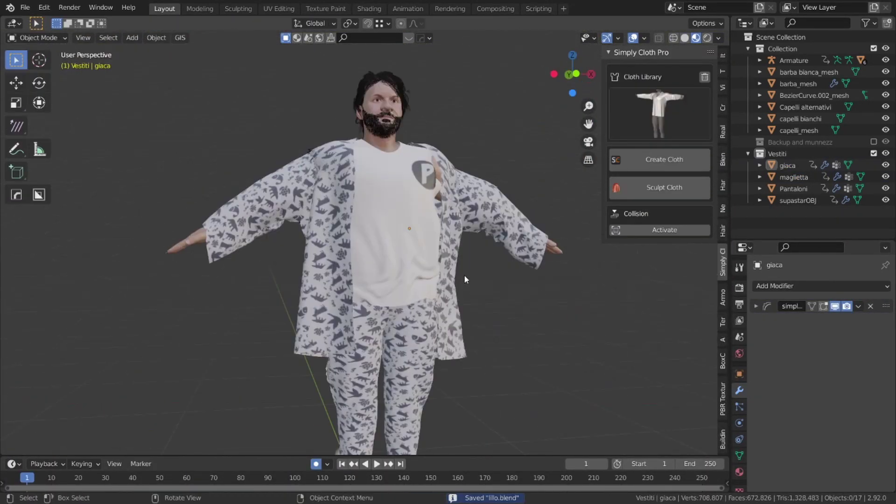
Move the Vestiti collection into Backup and select the character's Armature.001
{"action": "left_click_drag", "start_coordinate": [778, 193], "coordinate": [778, 189]}
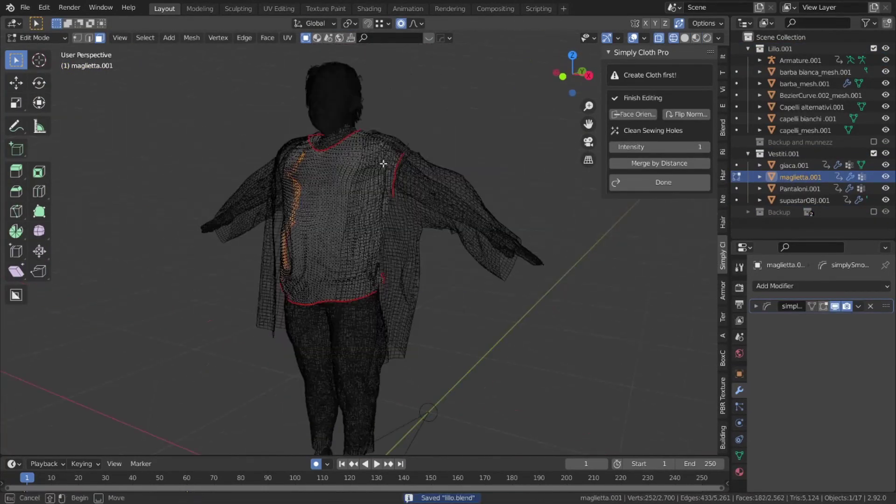
{"action": "left_click", "coordinate": [793, 60]}
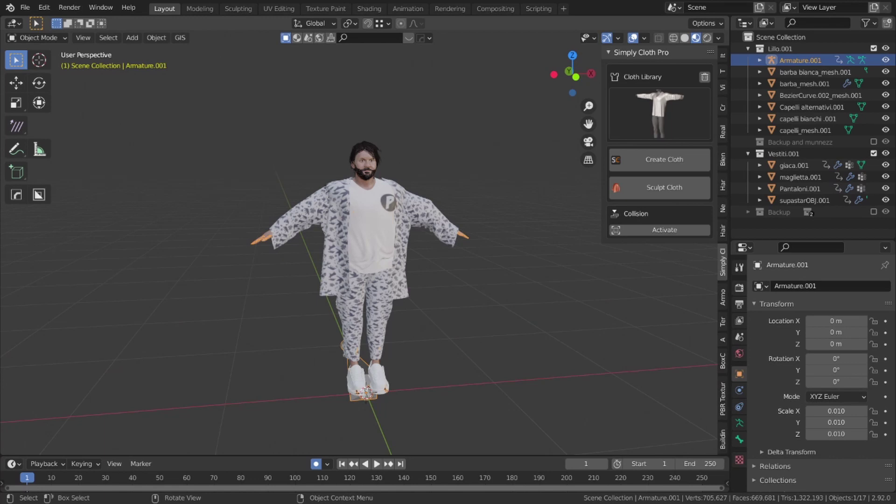